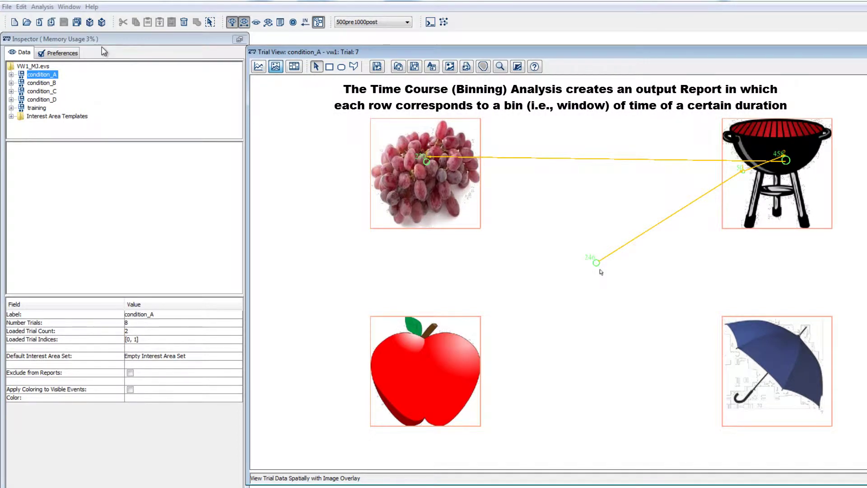
Show the Analysis > Reports submenu listing the available report types
{"action": "left_click", "coordinate": [43, 8]}
{"action": "mouse_move", "coordinate": [56, 20]}
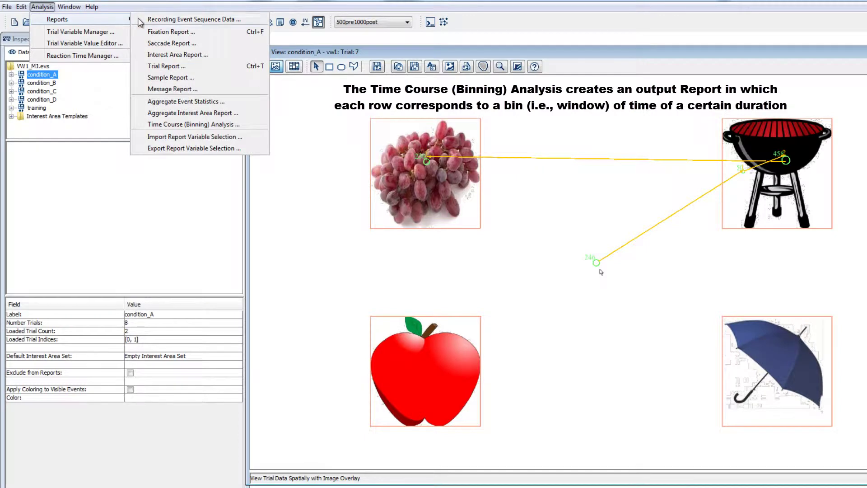
Launch the Time Course (Binning) Analysis dialog from the Reports submenu
{"action": "left_click", "coordinate": [161, 126]}
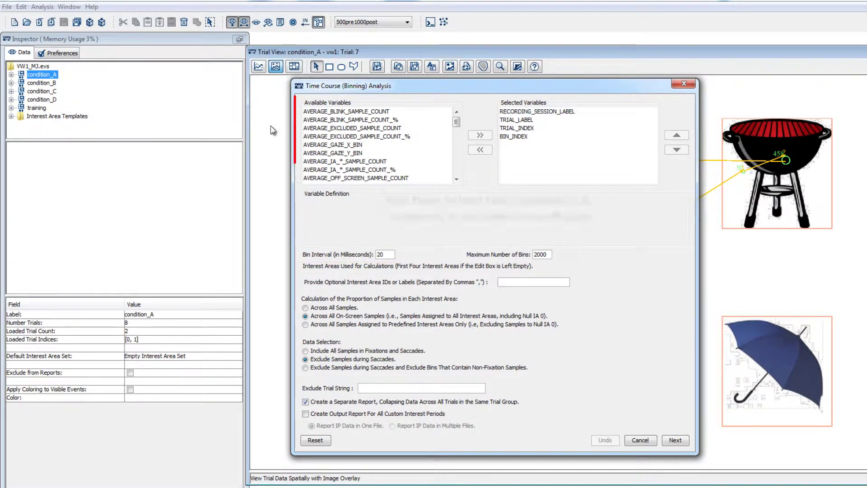
{"action": "left_click_drag", "start_coordinate": [456, 121], "coordinate": [457, 128]}
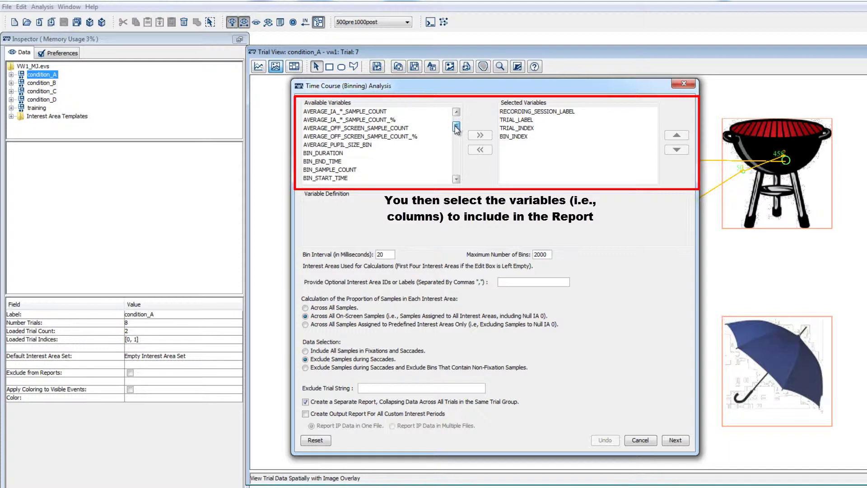
Add BIN_DURATION to Selected Variables, leaving it fifth after BIN_INDEX
{"action": "left_click", "coordinate": [327, 153]}
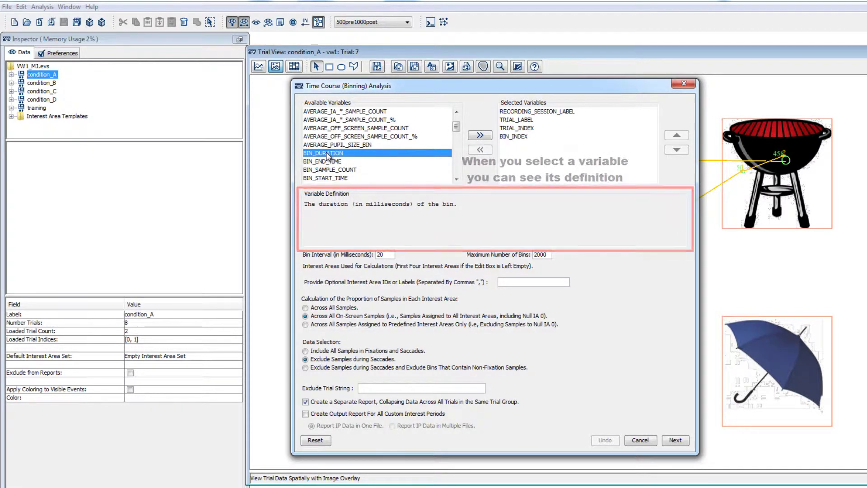
{"action": "left_click", "coordinate": [479, 135]}
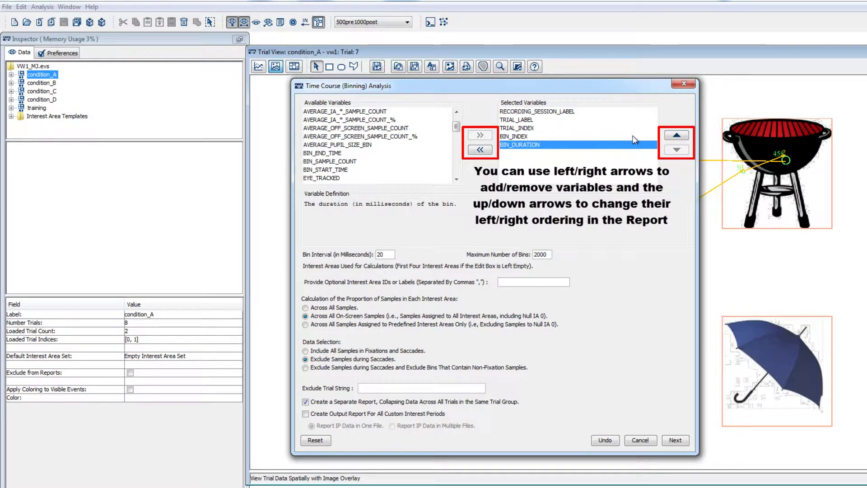
{"action": "left_click", "coordinate": [673, 136]}
{"action": "left_click", "coordinate": [673, 136]}
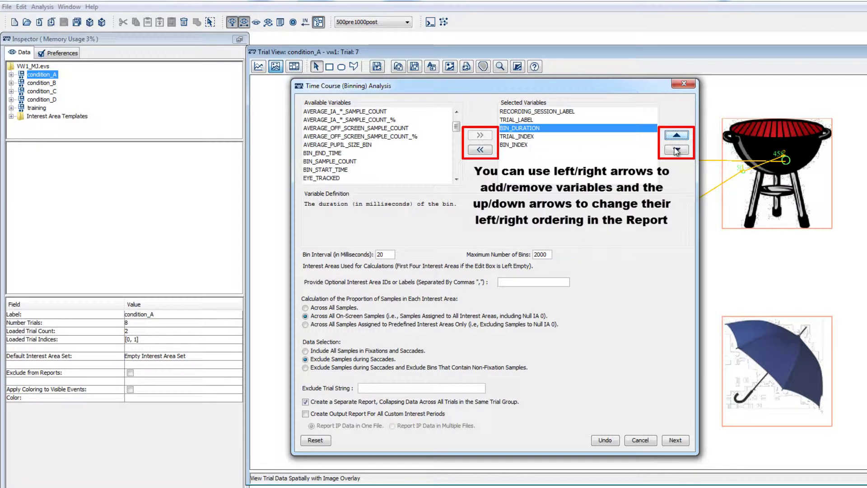
{"action": "left_click", "coordinate": [676, 150]}
{"action": "left_click", "coordinate": [676, 150]}
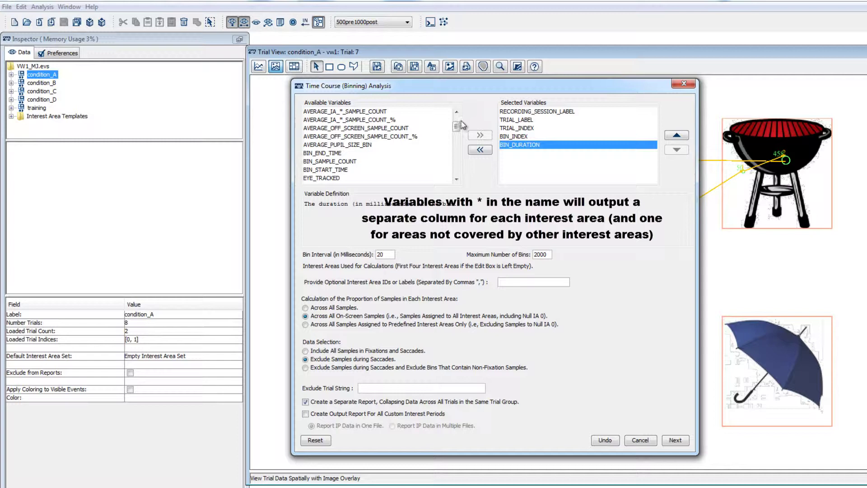
Add LEFT_IA_*_SAMPLE_COUNT and LEFT_IA_*_SAMPLE_COUNT_% to the selected variables
{"action": "left_click_drag", "start_coordinate": [457, 128], "coordinate": [457, 142]}
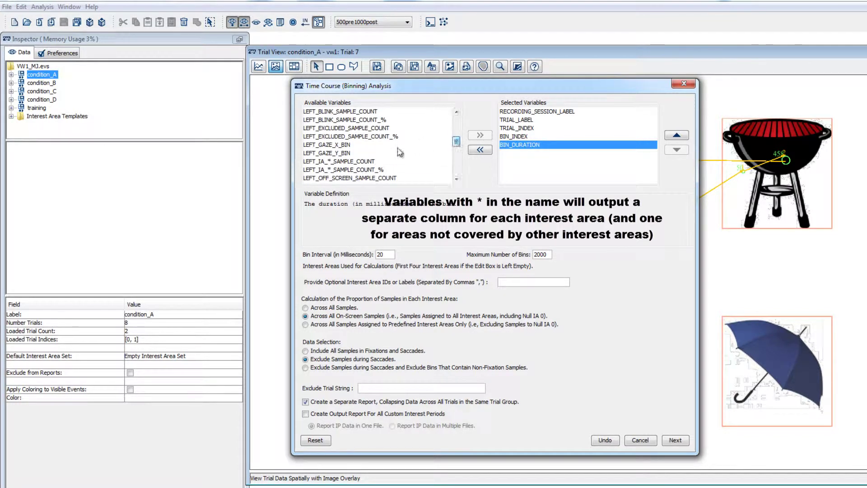
{"action": "left_click", "coordinate": [360, 163]}
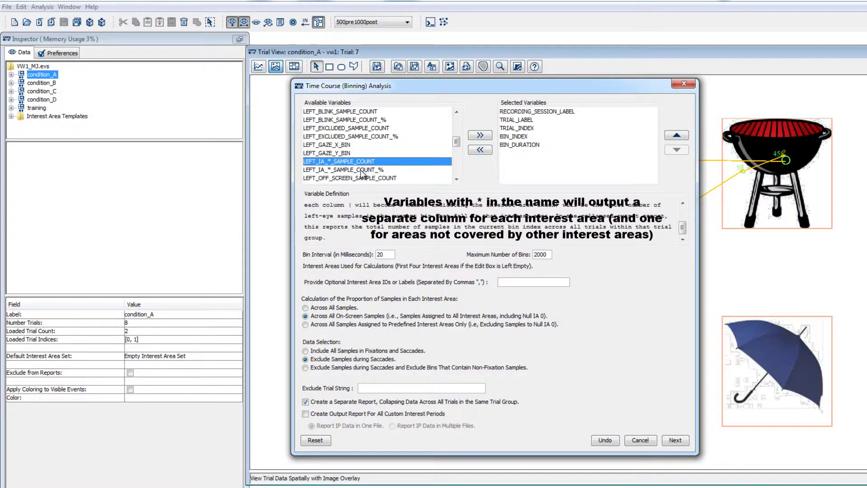
{"action": "left_click", "coordinate": [361, 170], "text": "shift"}
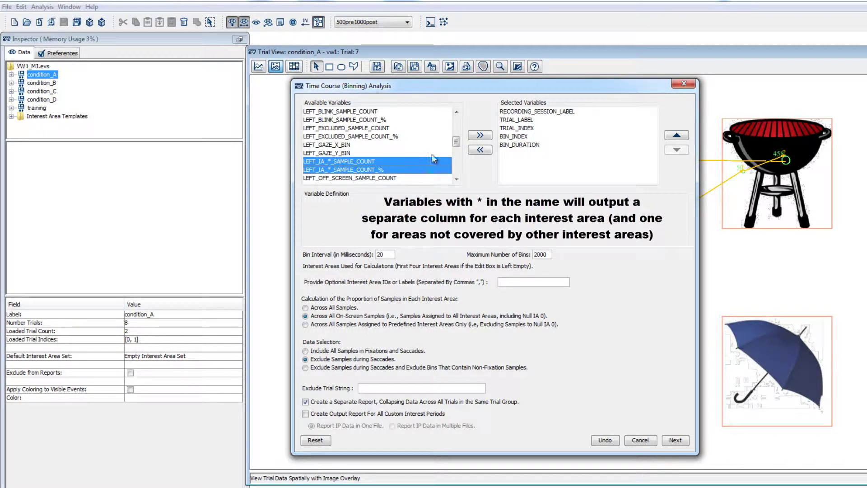
{"action": "left_click", "coordinate": [480, 135]}
Add RIGHT_IA_*_SAMPLE_COUNT and RIGHT_IA_*_SAMPLE_COUNT_% to the selected variables
{"action": "left_click_drag", "start_coordinate": [457, 143], "coordinate": [458, 152]}
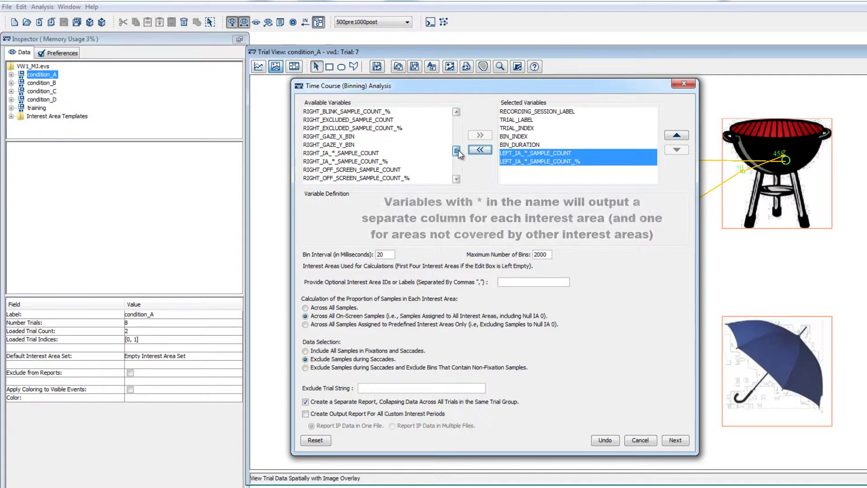
{"action": "left_click", "coordinate": [377, 155]}
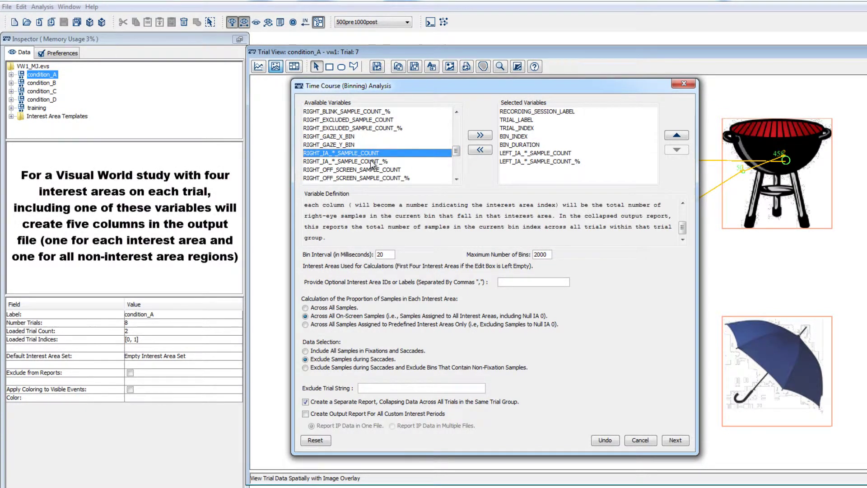
{"action": "left_click", "coordinate": [379, 162], "text": "shift"}
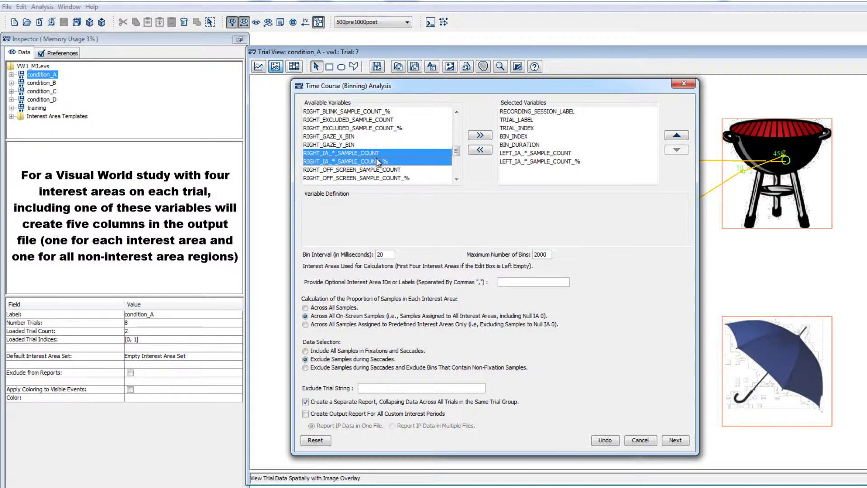
{"action": "left_click", "coordinate": [480, 137]}
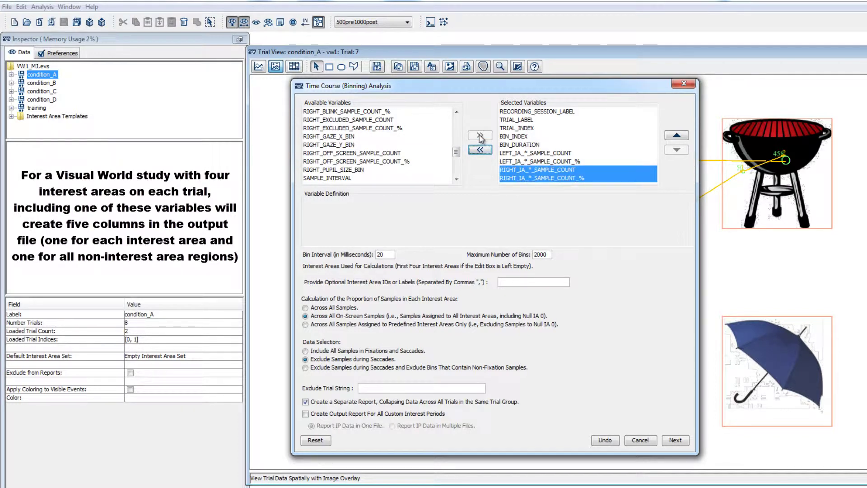
Add AVERAGE_IA_*_SAMPLE_COUNT and AVERAGE_IA_*_SAMPLE_COUNT_% after the right-eye columns
{"action": "left_click_drag", "start_coordinate": [456, 152], "coordinate": [457, 124]}
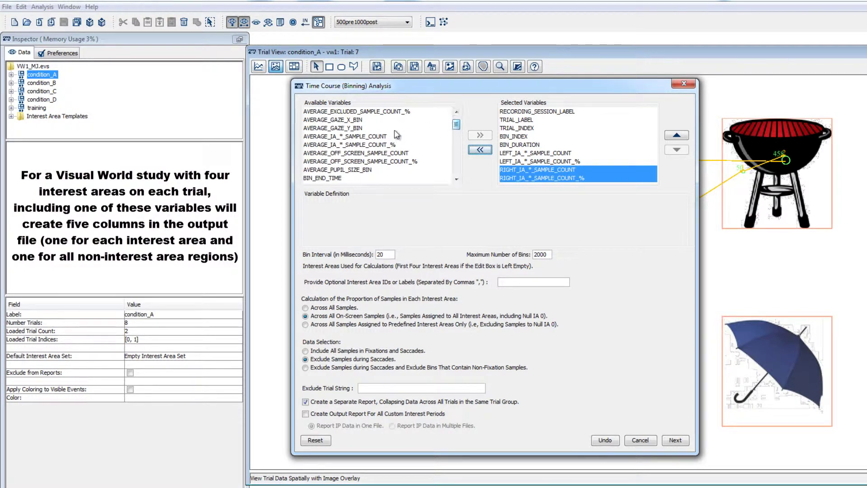
{"action": "left_click", "coordinate": [373, 135]}
{"action": "left_click", "coordinate": [374, 145], "text": "shift"}
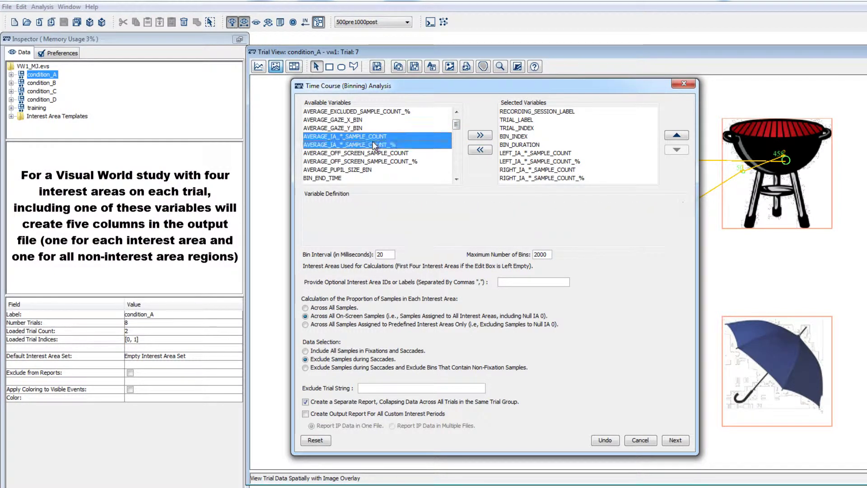
{"action": "left_click", "coordinate": [480, 136]}
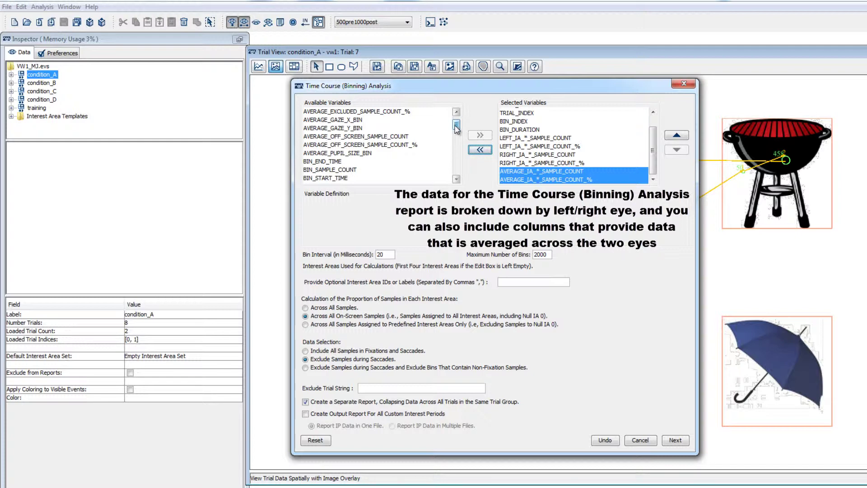
{"action": "left_click_drag", "start_coordinate": [456, 129], "coordinate": [457, 154]}
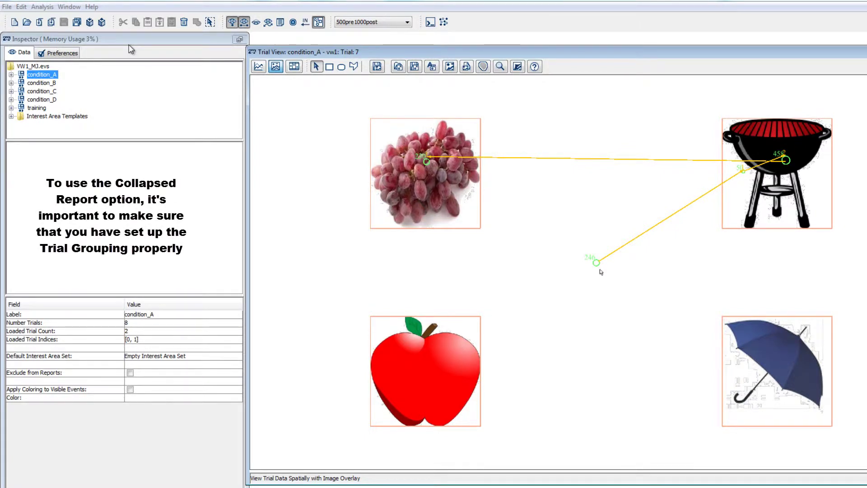
Open the Trial Grouping settings from the Edit menu
{"action": "left_click", "coordinate": [21, 7]}
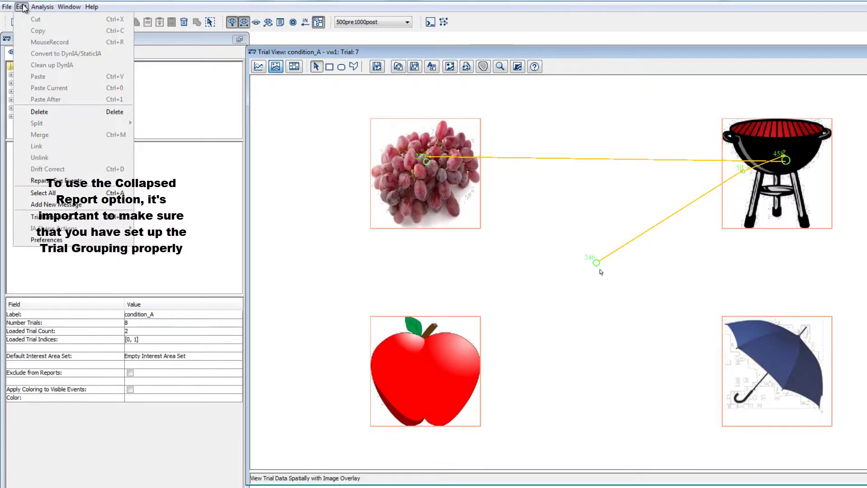
{"action": "left_click", "coordinate": [52, 219]}
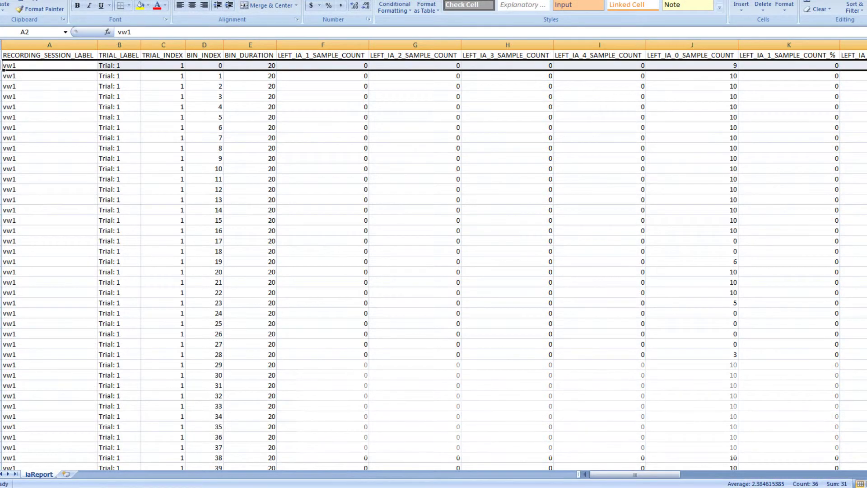
Step down through the iaReport time-bin rows one by one
{"action": "left_click", "coordinate": [1, 76]}
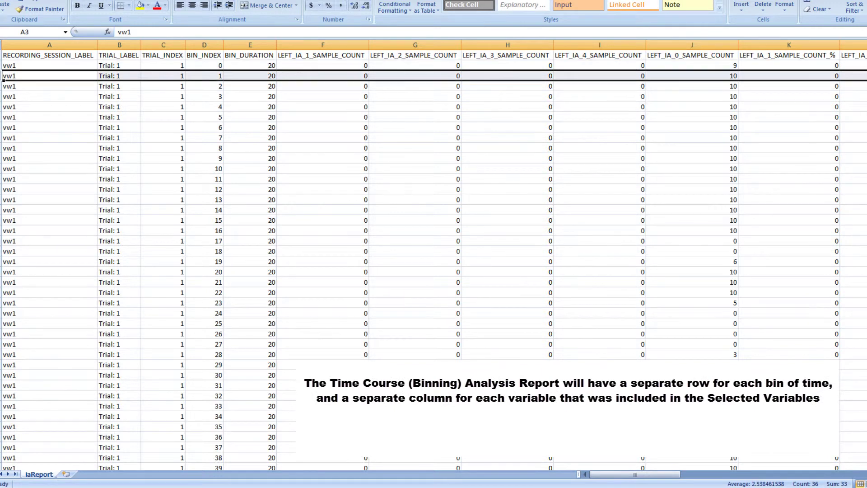
{"action": "left_click", "coordinate": [1, 86]}
{"action": "left_click", "coordinate": [1, 96]}
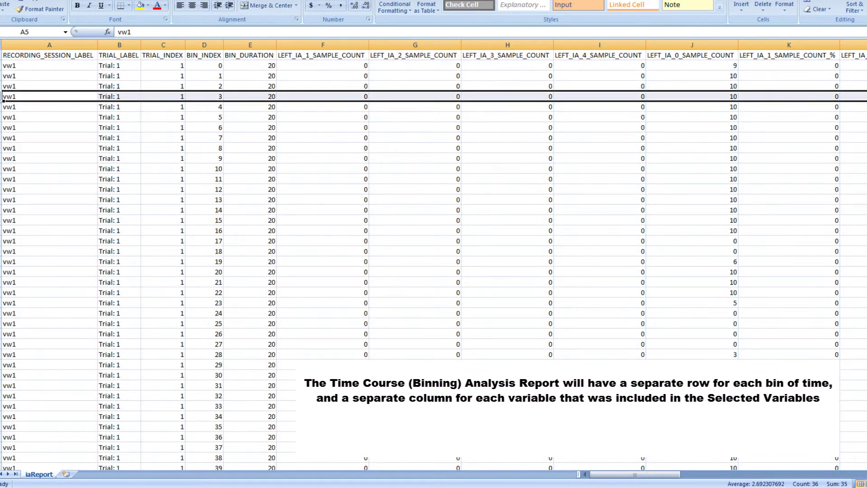
{"action": "left_click", "coordinate": [2, 106]}
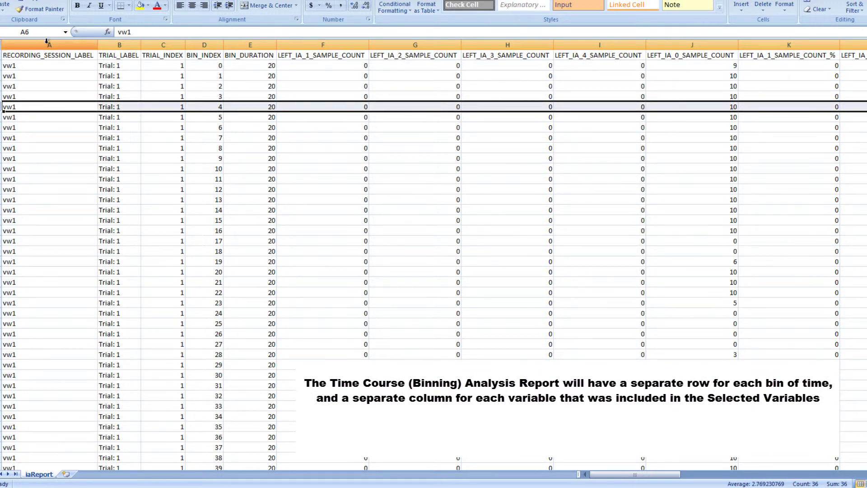
Inspect the report columns from RECORDING_SESSION_LABEL through the interest-area count columns F to J
{"action": "left_click", "coordinate": [64, 42]}
{"action": "left_click", "coordinate": [126, 44]}
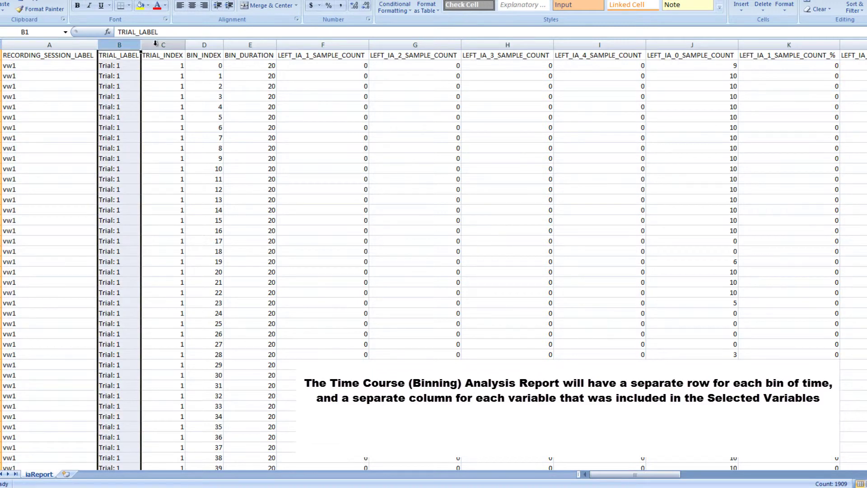
{"action": "left_click", "coordinate": [173, 45]}
{"action": "left_click", "coordinate": [201, 45]}
{"action": "left_click", "coordinate": [267, 45]}
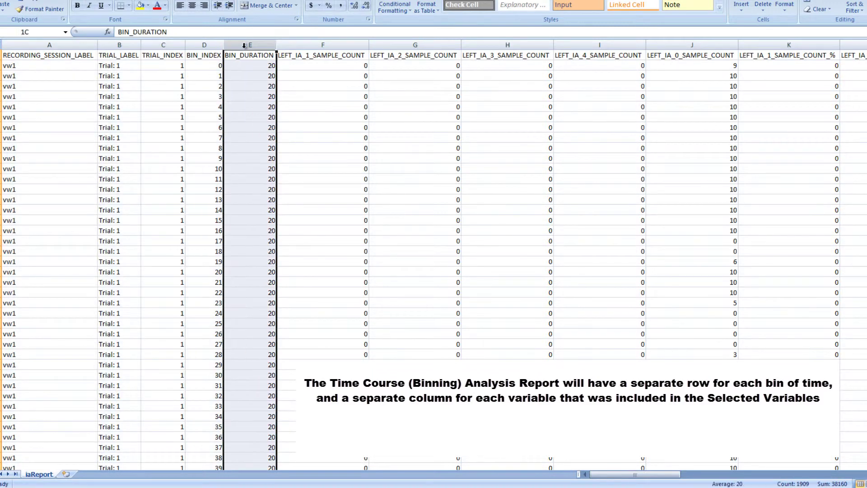
{"action": "left_click", "coordinate": [284, 45]}
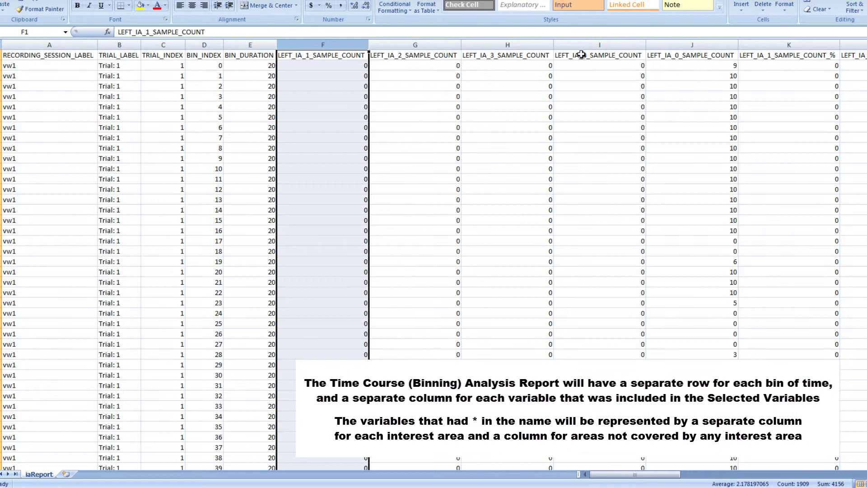
{"action": "left_click", "coordinate": [678, 44], "text": "shift"}
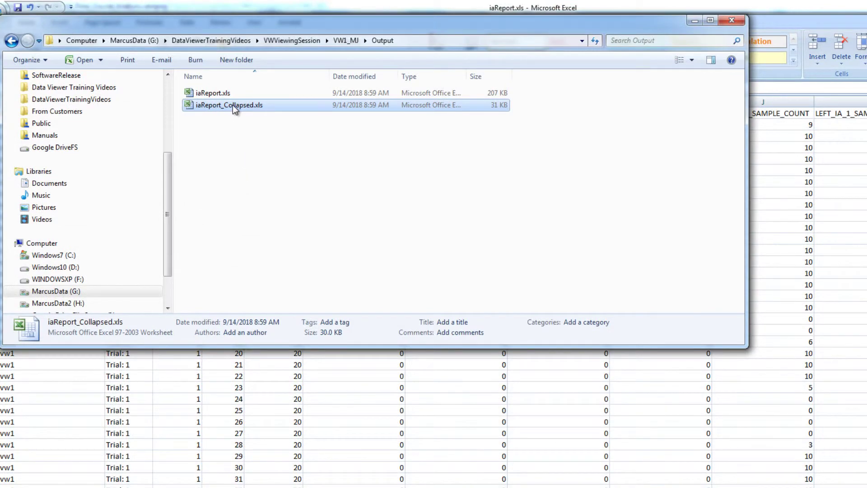
Open iaReport_Collapsed.xls, AutoFit all columns, and review the GROUP_LABEL condition rows
{"action": "double_click", "coordinate": [232, 105]}
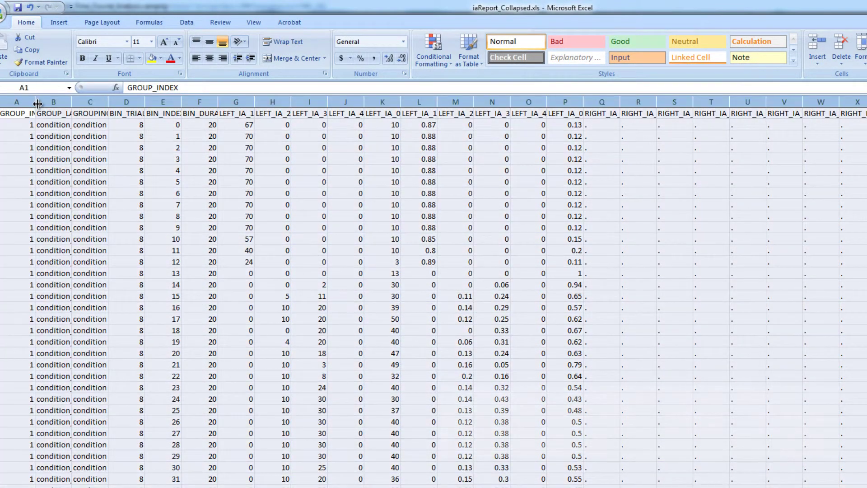
{"action": "double_click", "coordinate": [35, 101]}
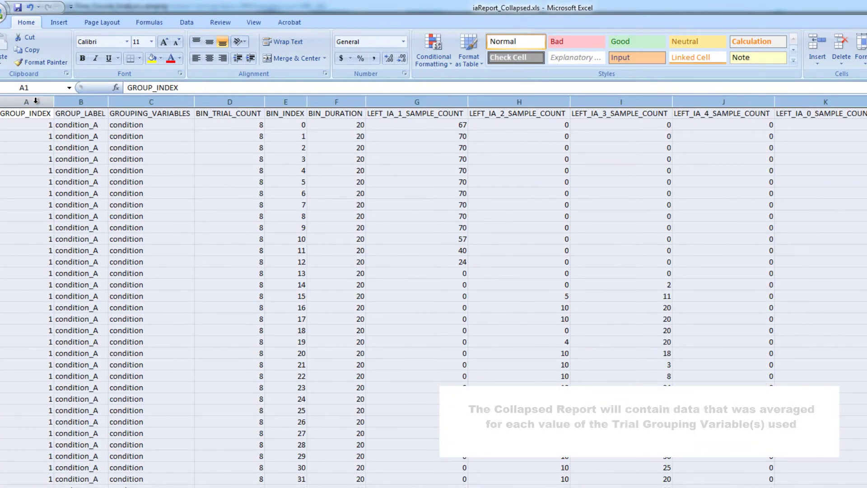
{"action": "left_click", "coordinate": [79, 102]}
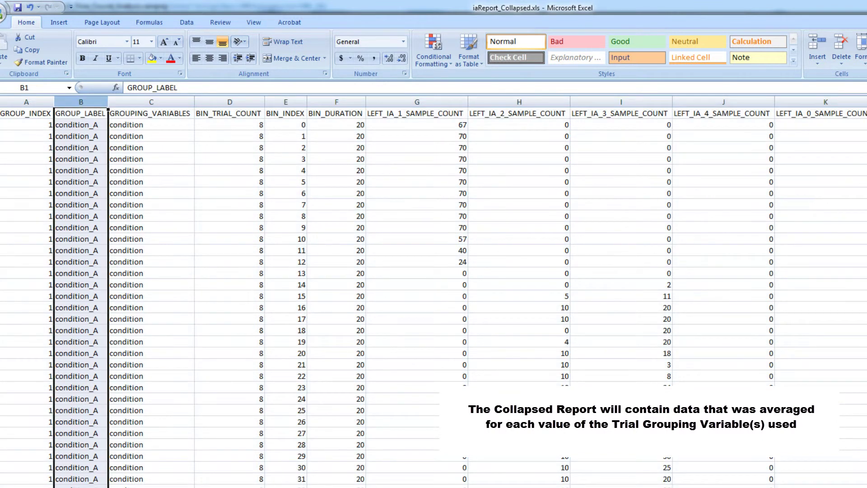
{"action": "scroll", "coordinate": [434, 294], "scroll_direction": "down", "scroll_amount": 16}
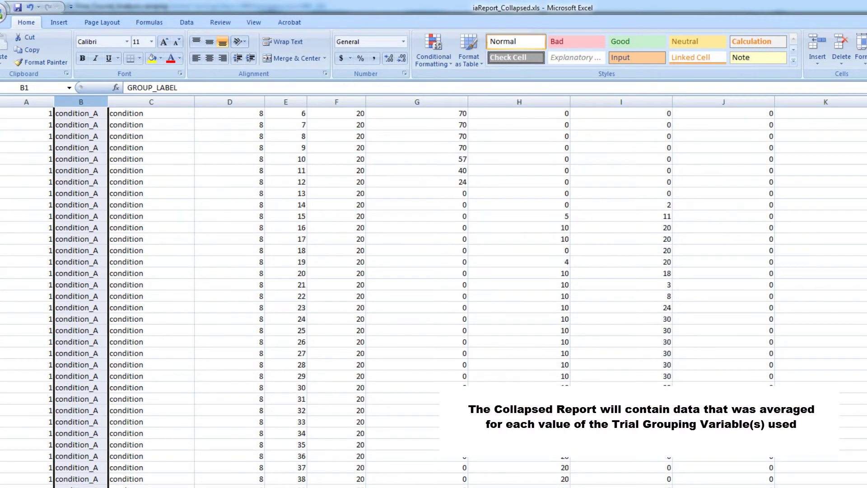
{"action": "scroll", "coordinate": [434, 293], "scroll_direction": "down", "scroll_amount": 18}
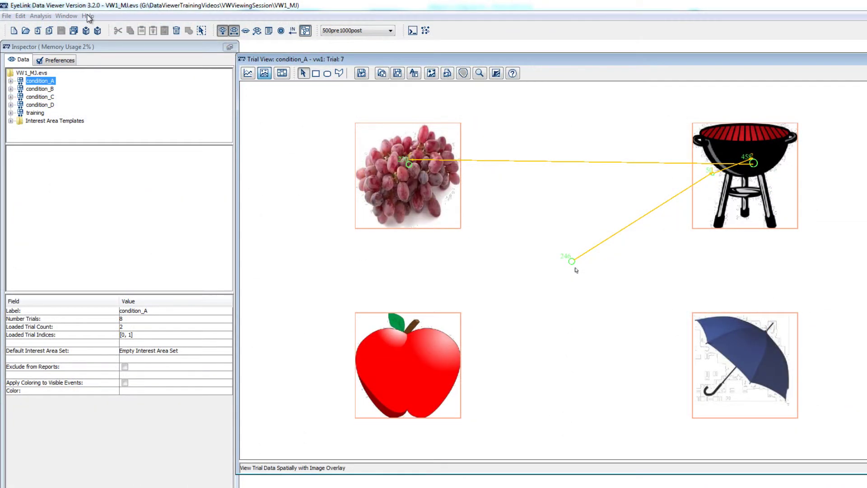
Open Help Contents and go to Data Analysis and Output > Time-Course (Binning) Analysis
{"action": "left_click", "coordinate": [88, 16]}
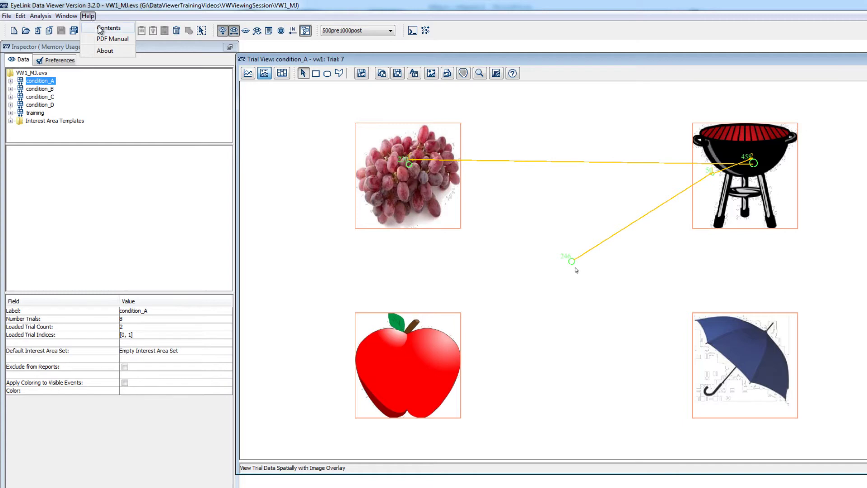
{"action": "left_click", "coordinate": [101, 29]}
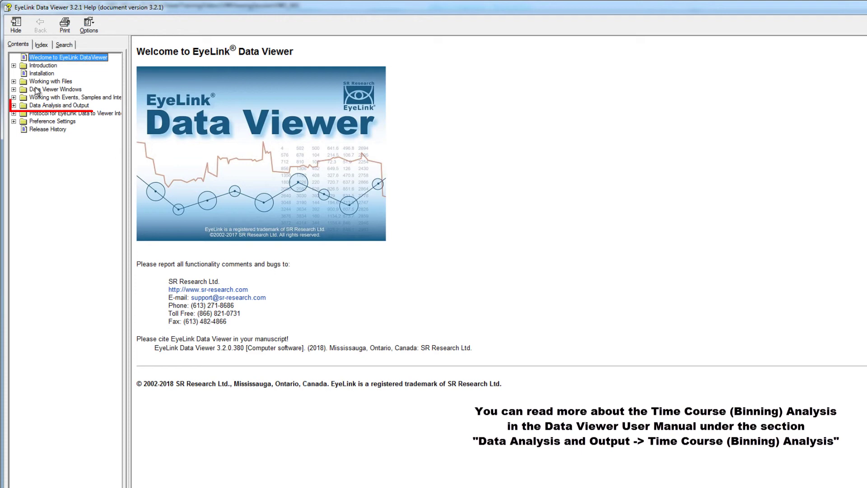
{"action": "left_click", "coordinate": [14, 106]}
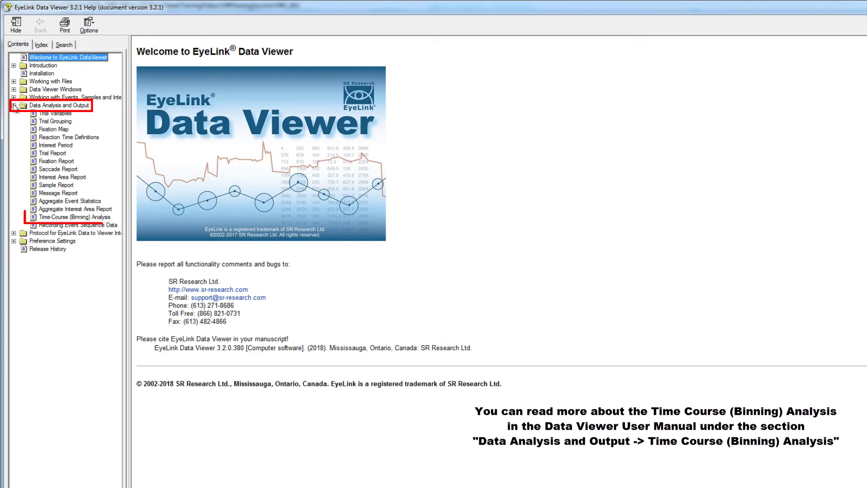
{"action": "left_click", "coordinate": [54, 216]}
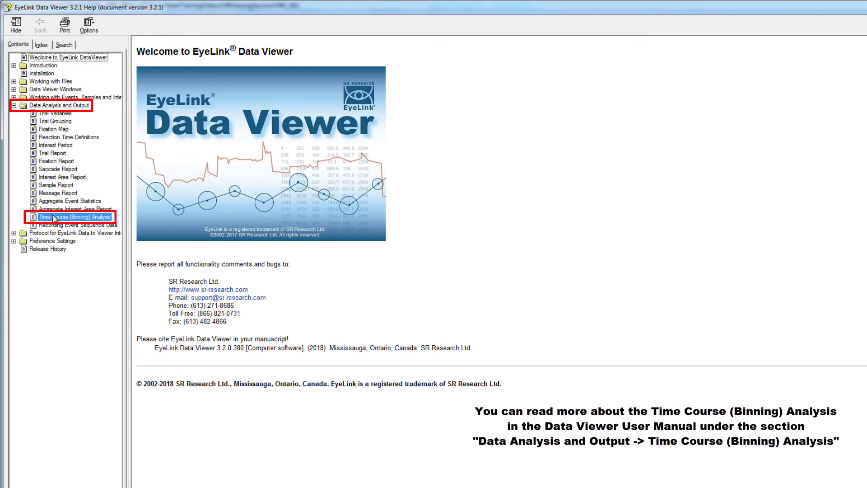